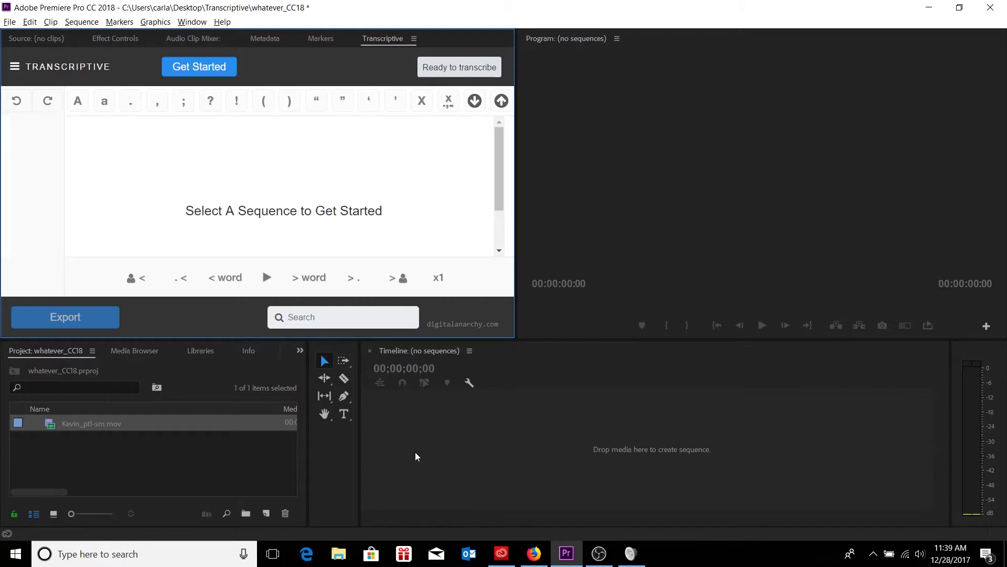
- Open Transcriptive's Speechmatics credential setup in a maximized panel, then switch to Firefox's registration page
left_click(199, 65)
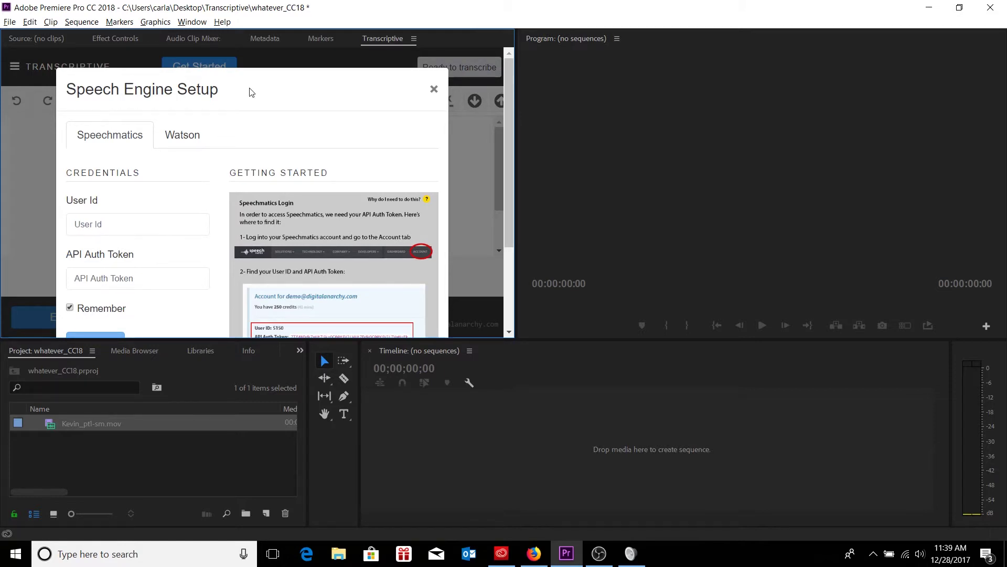
key("grave")
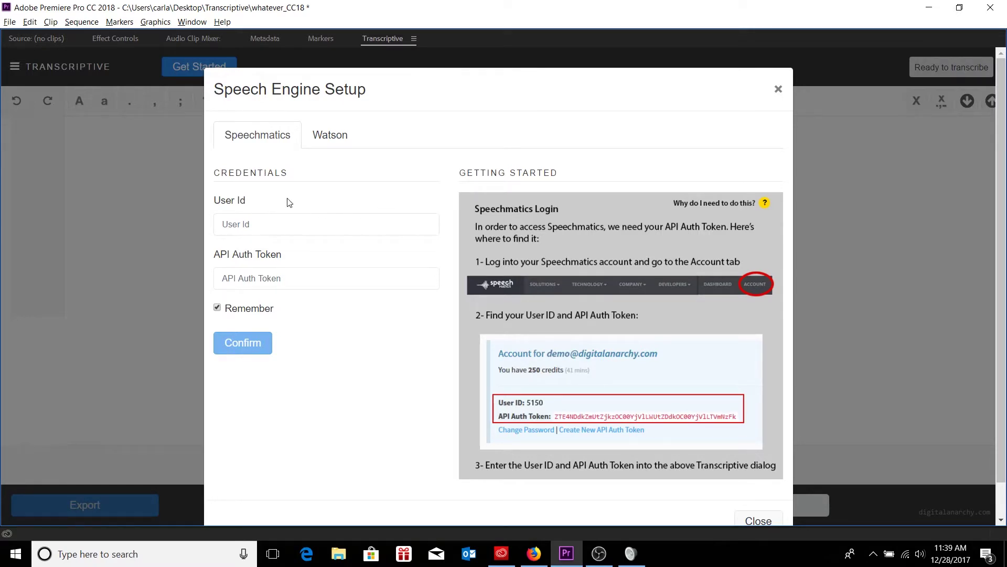
left_click(261, 221)
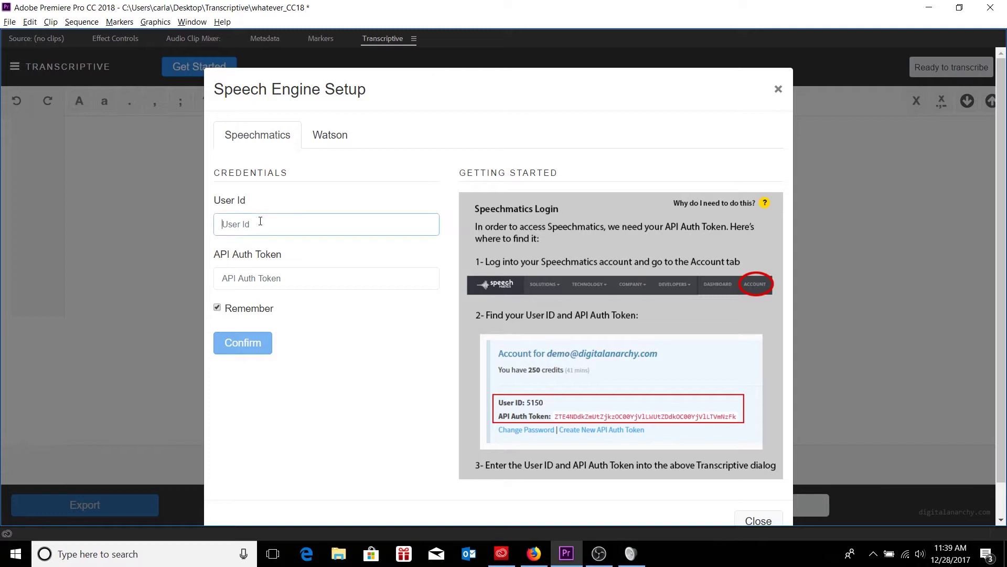
left_click(275, 277)
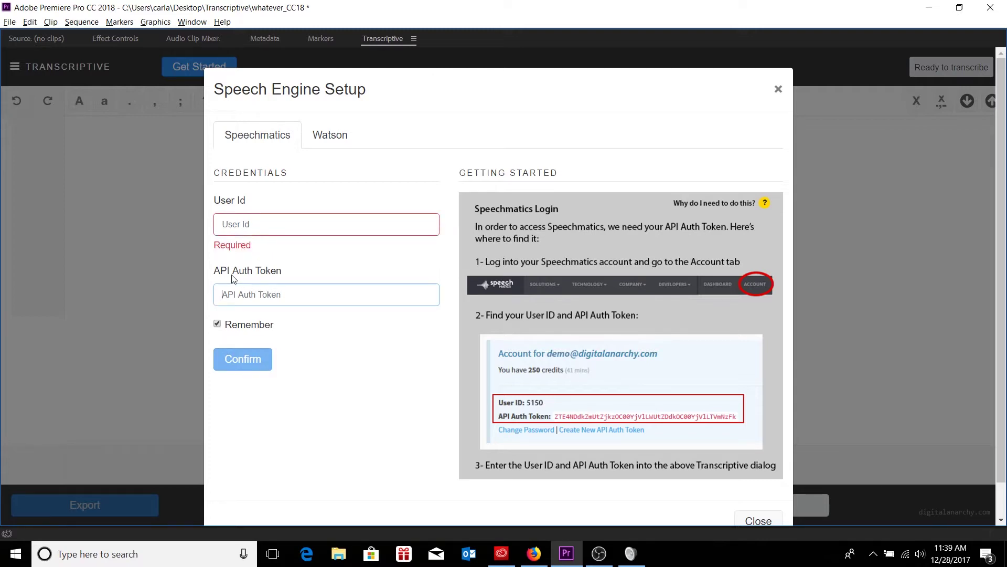
left_click(294, 262)
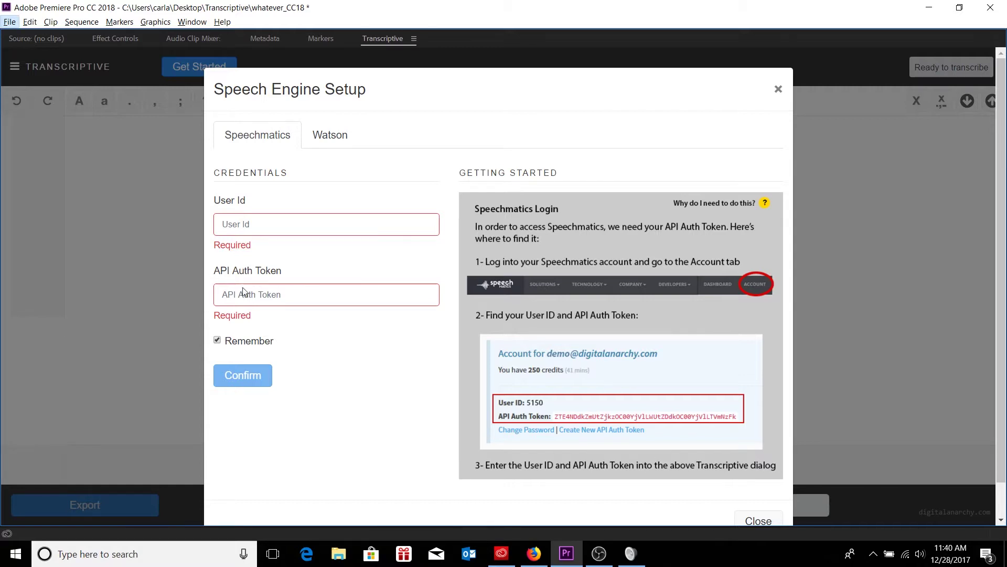
left_click(534, 552)
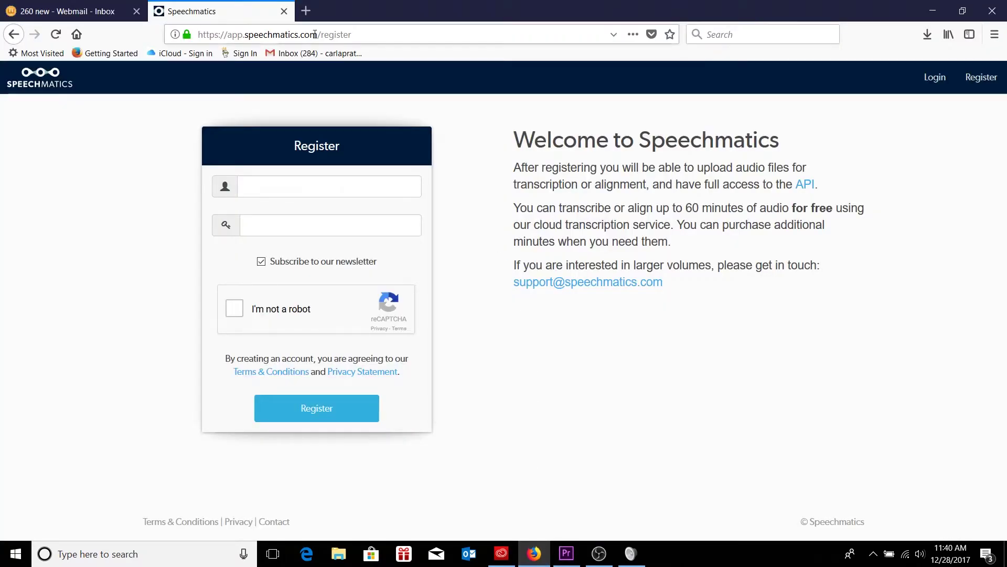
left_click(13, 34)
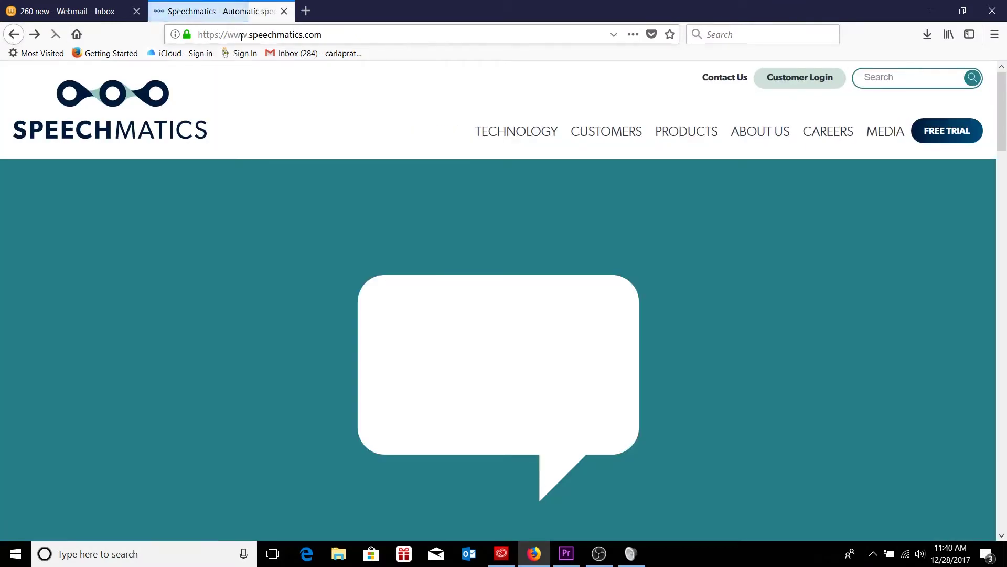
left_click(246, 35)
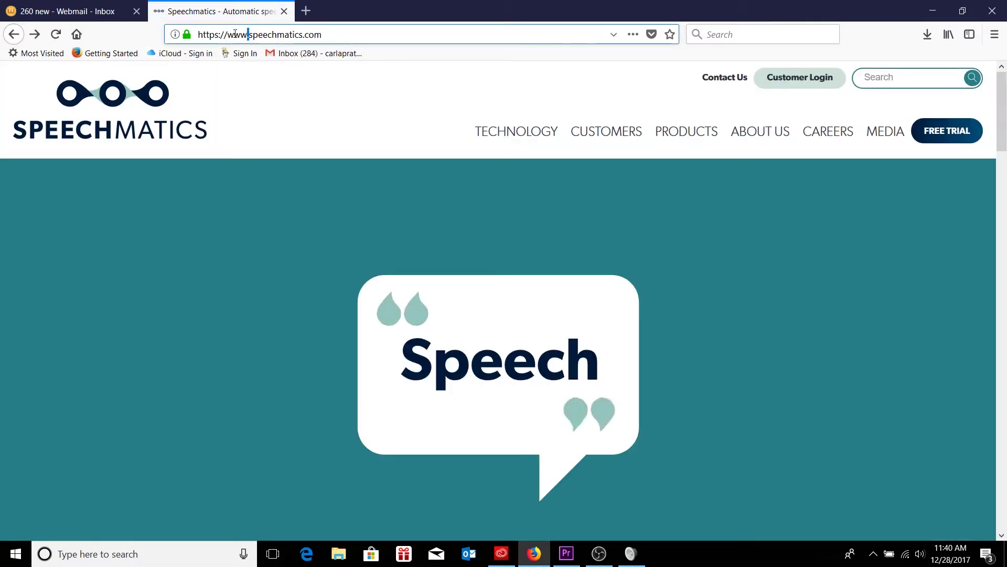
left_click_drag(228, 35, 338, 42)
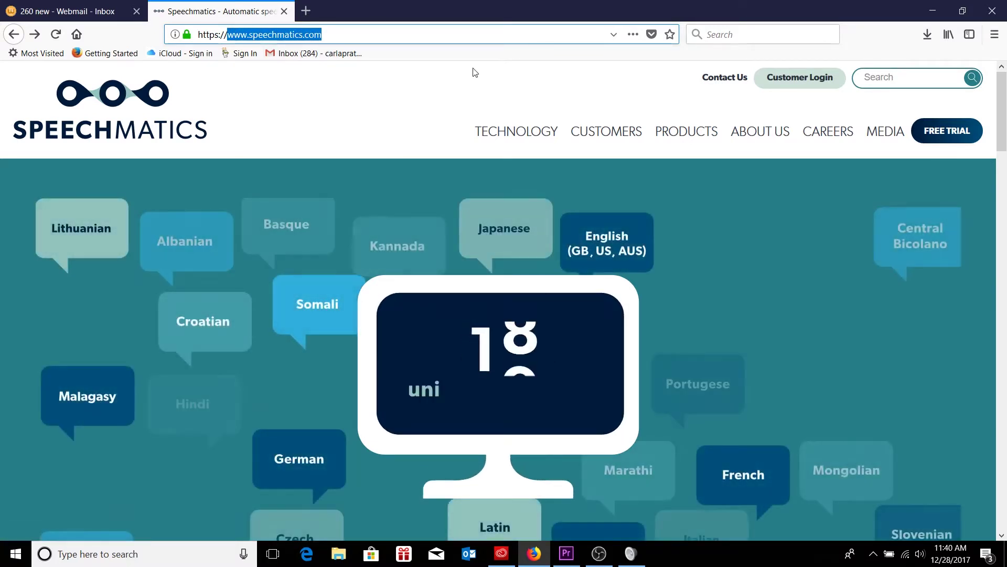
left_click(471, 70)
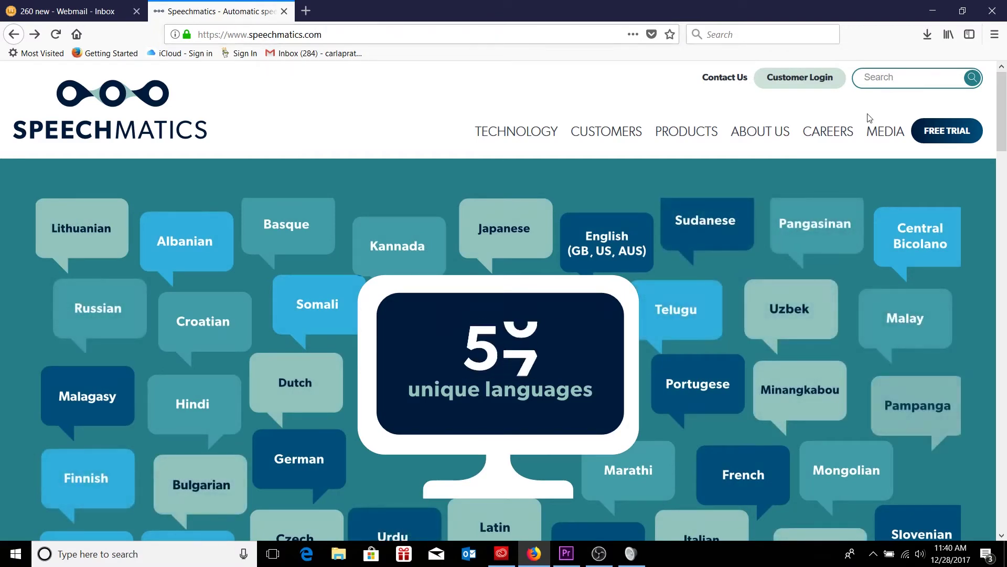
left_click(936, 134)
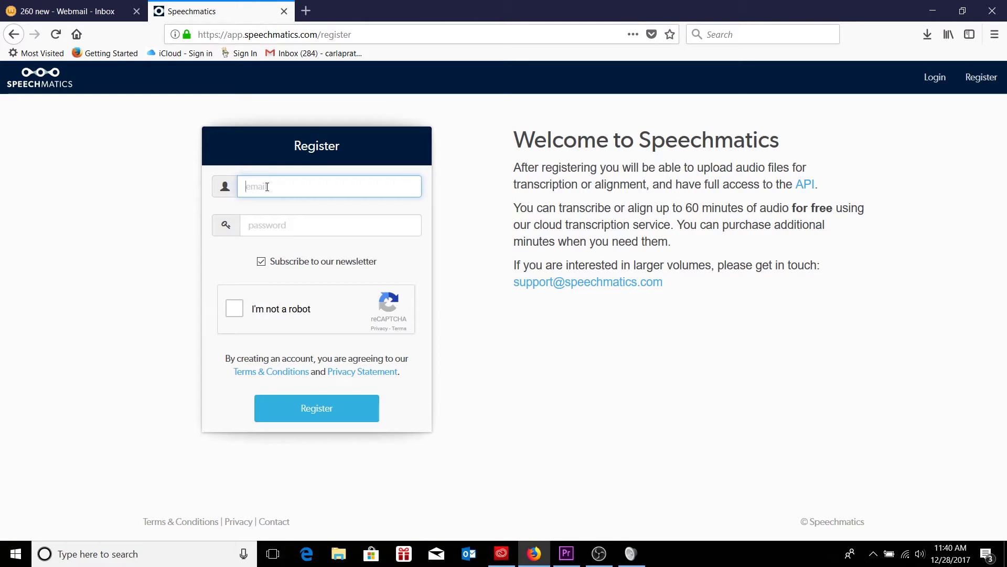
- Register with the account e-mail and password, newsletter unticked and captcha ticked, without saving the login
key("Tab")
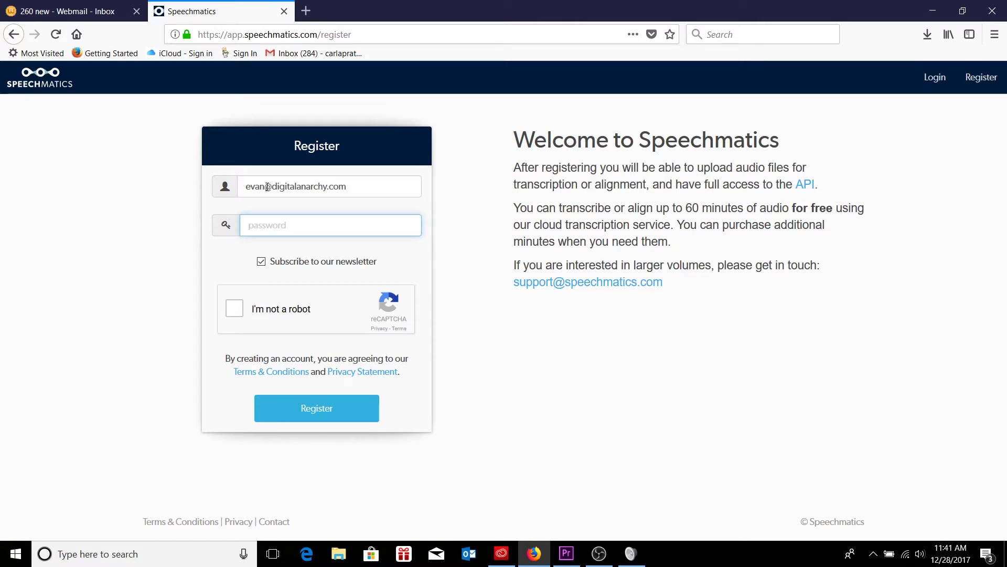
type("•••••••••")
left_click(260, 261)
left_click(235, 310)
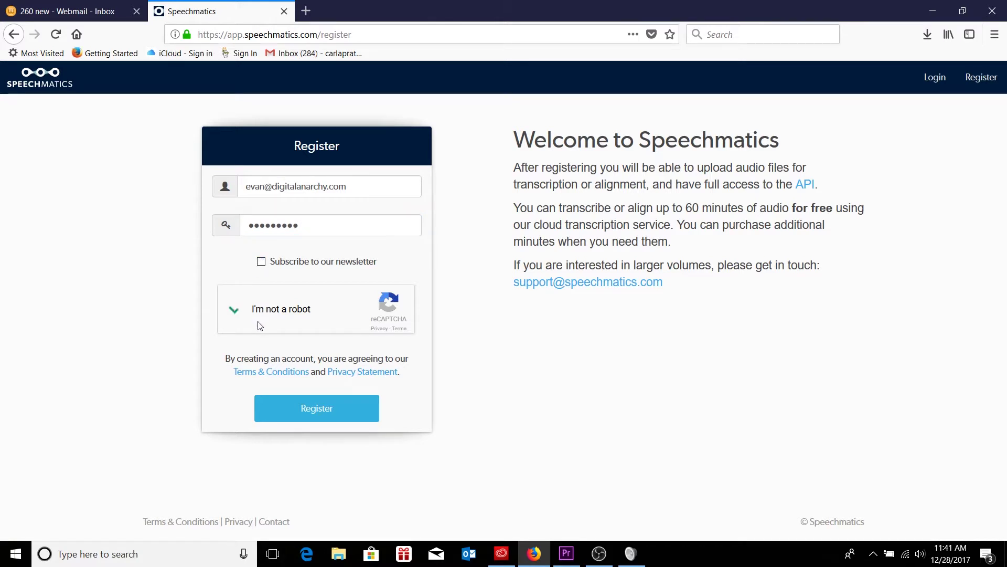
left_click(324, 401)
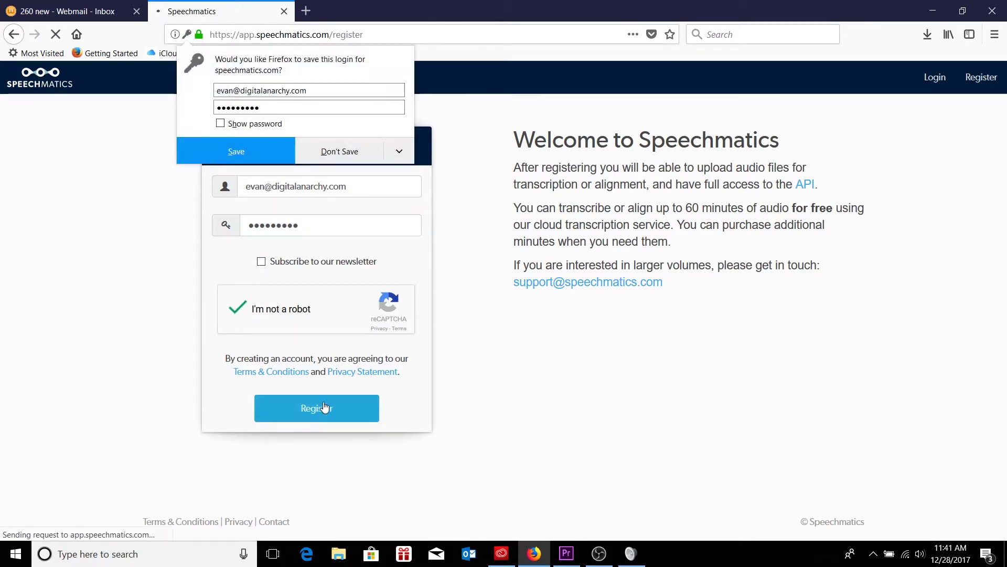
left_click(325, 159)
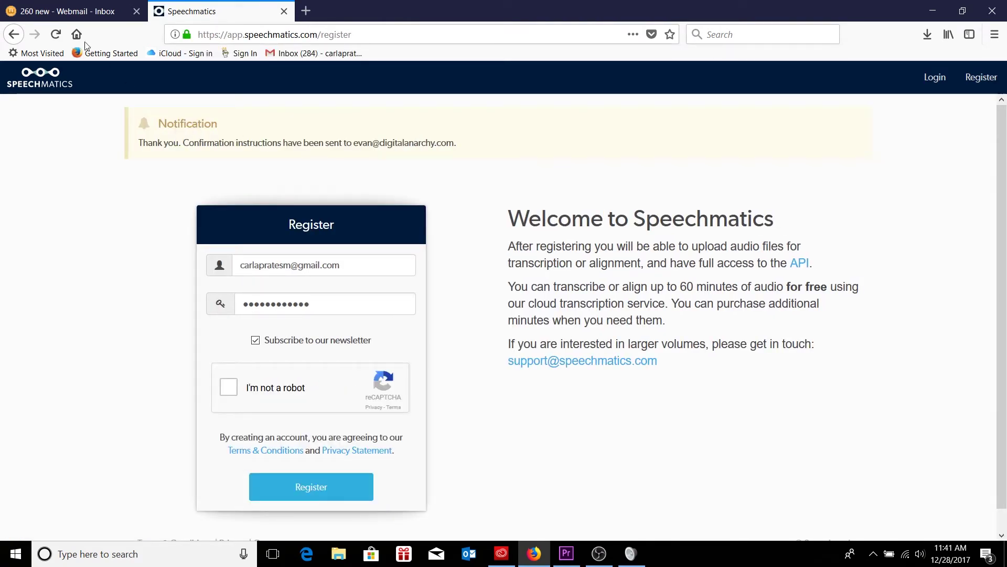
- In the refreshed webmail inbox, confirm the e-mail address via the Welcome to Speechmatics message
left_click(65, 13)
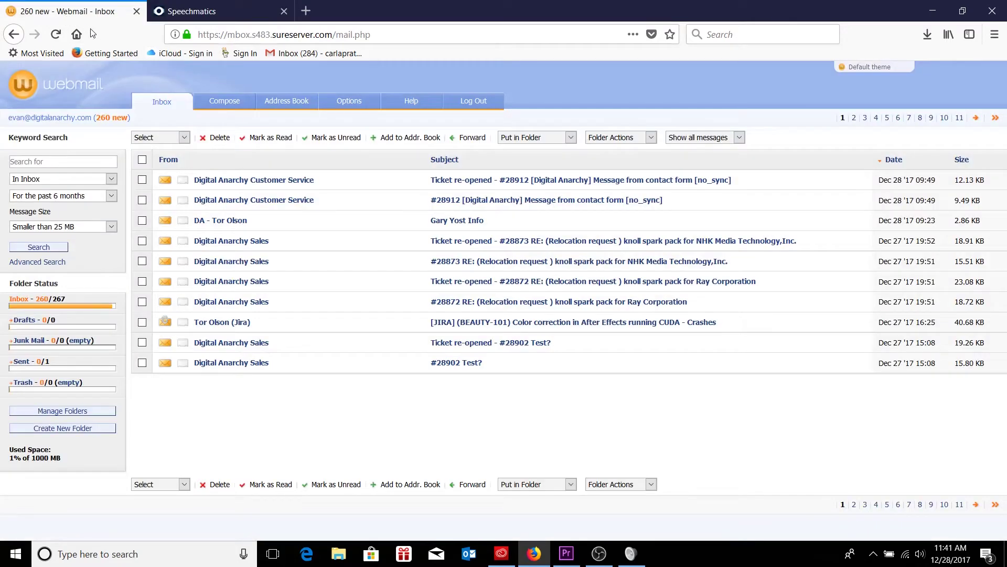
left_click(158, 107)
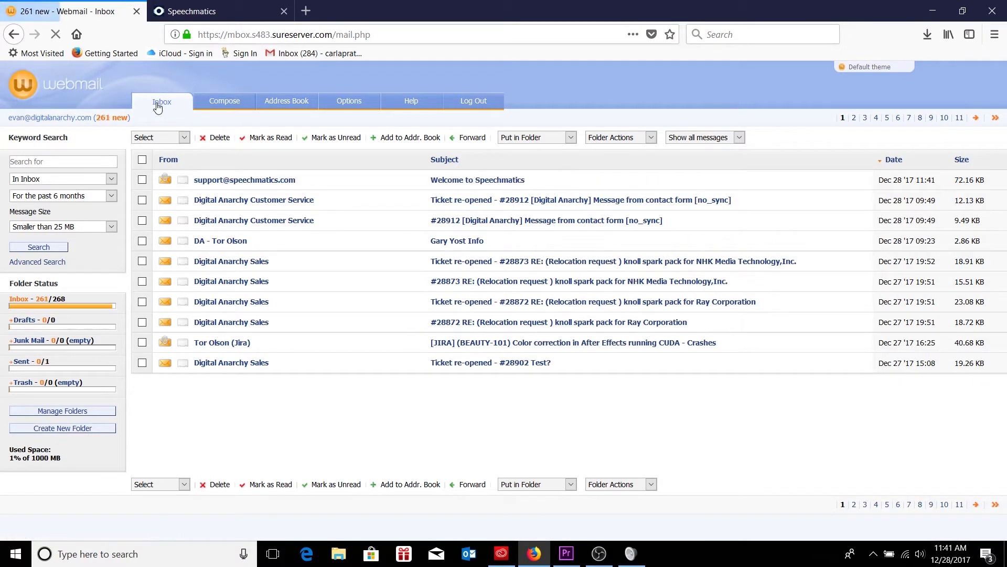
left_click(447, 180)
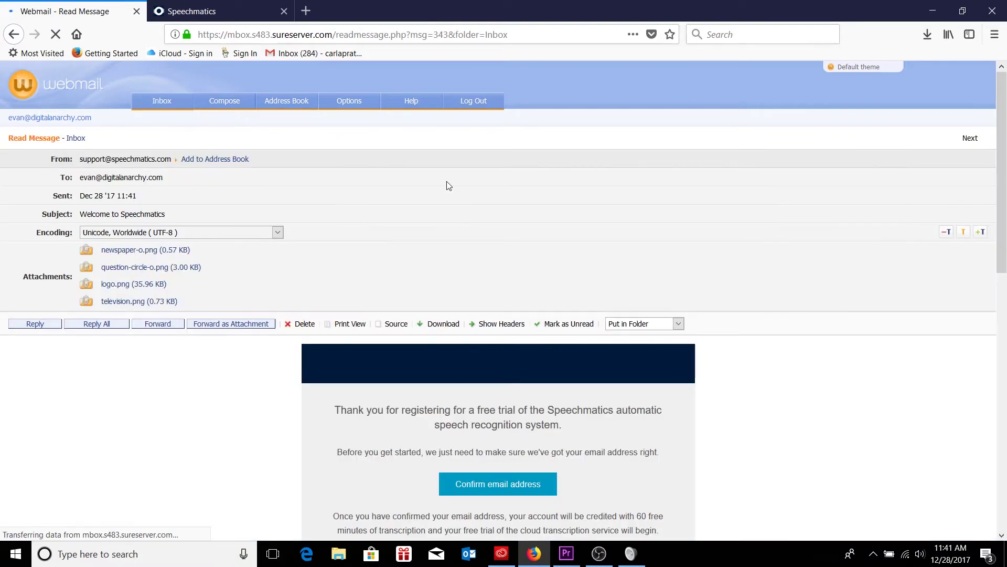
scroll(259, 398, "down", 4)
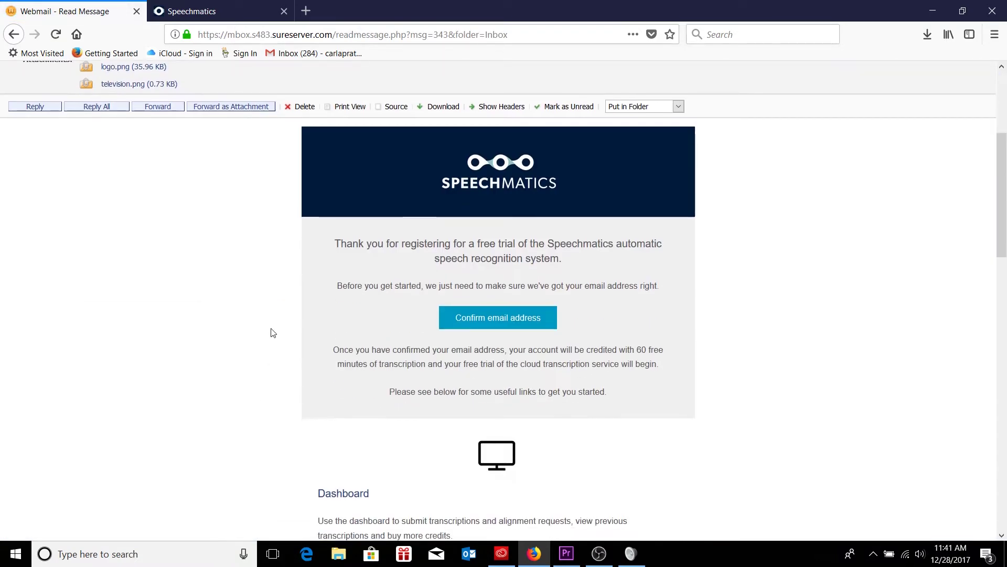
scroll(273, 332, "down", 1)
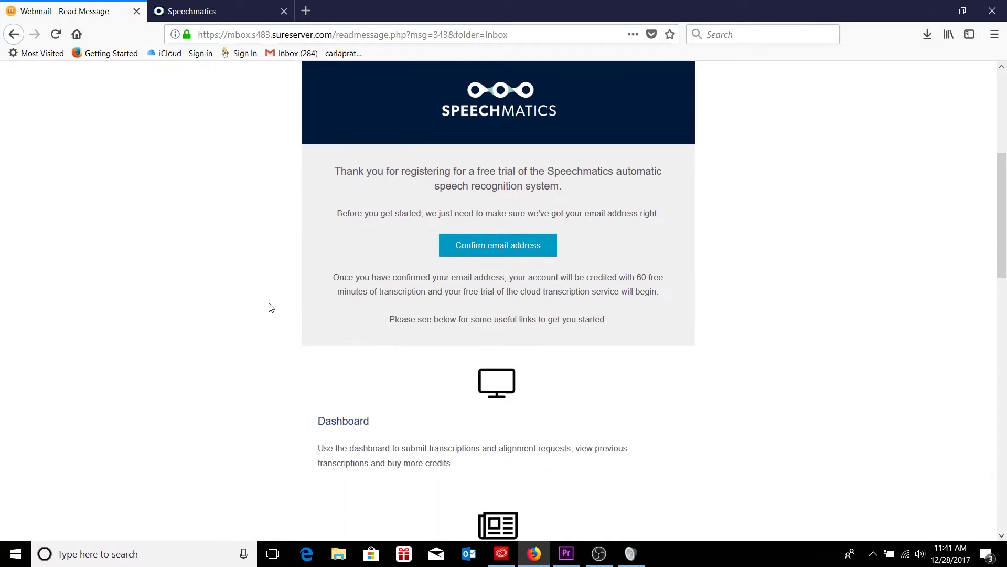
left_click(479, 250)
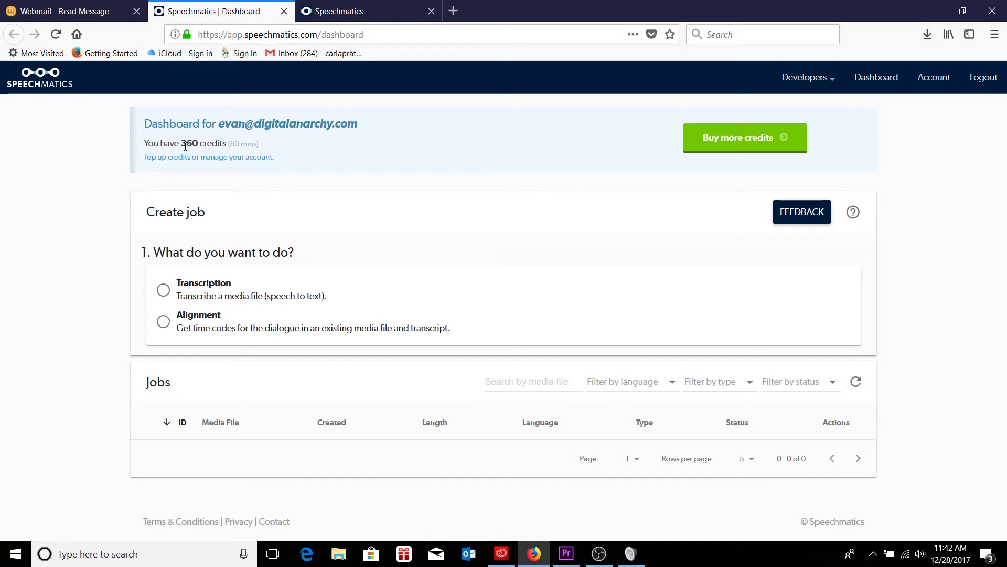
left_click_drag(183, 145, 230, 144)
left_click(283, 151)
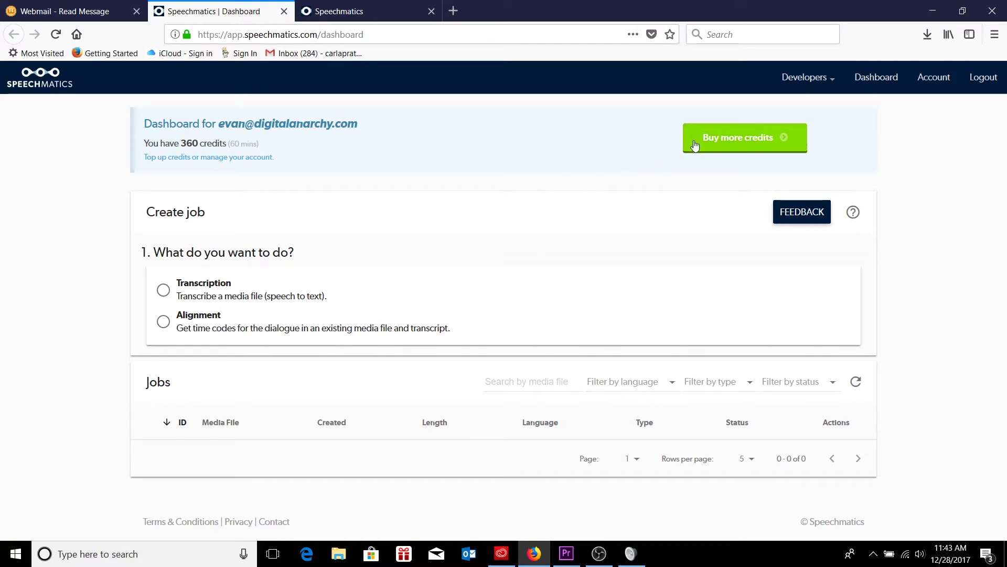
left_click(724, 143)
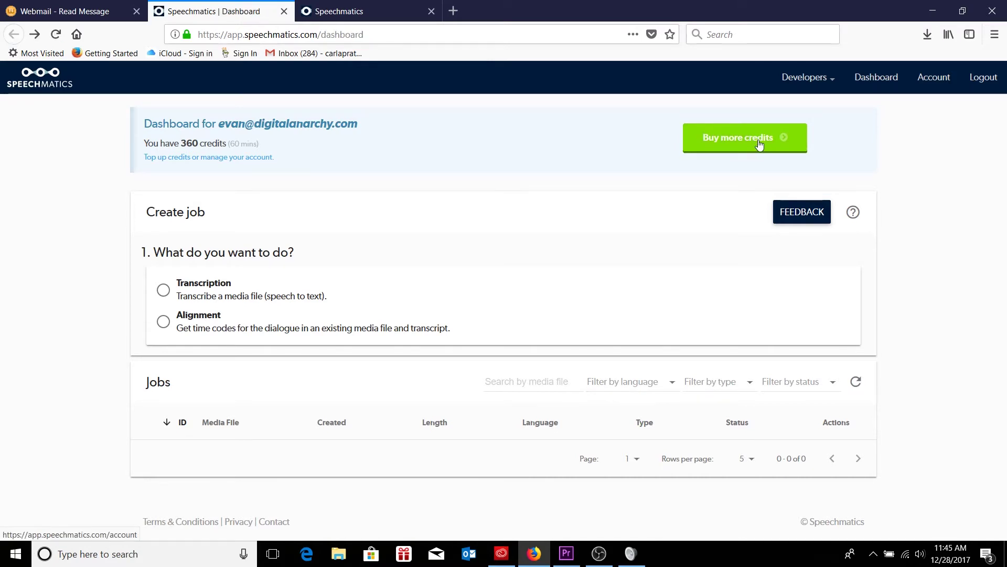
left_click(759, 144)
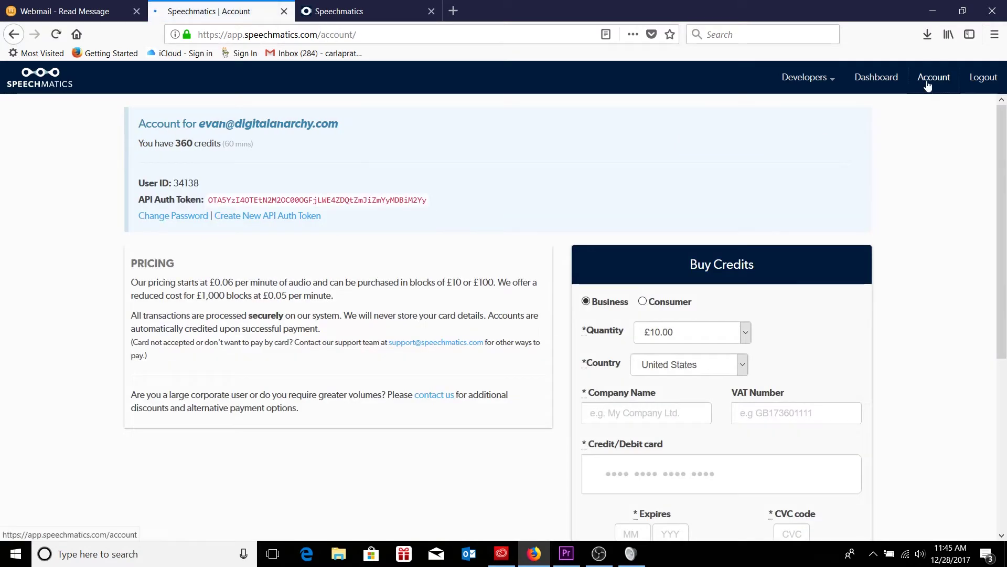
left_click(927, 83)
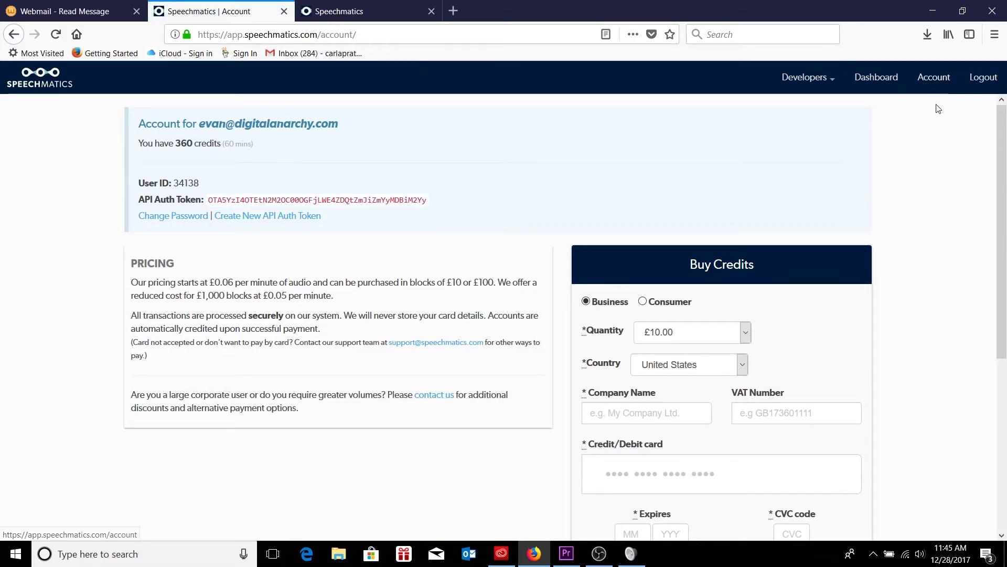
scroll(934, 105, "down", 3)
scroll(857, 196, "down", 3)
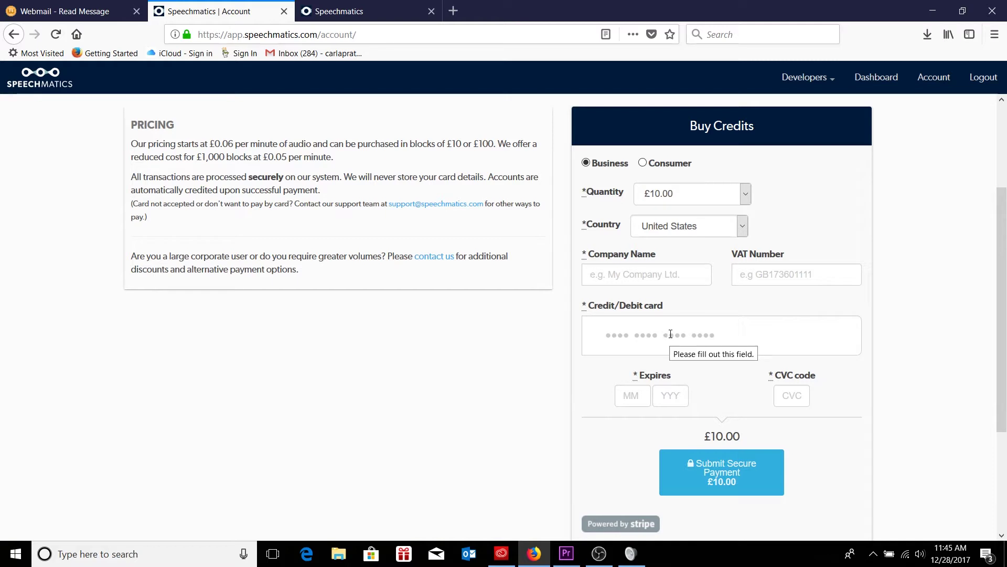
scroll(557, 353, "up", 5)
left_click_drag(176, 143, 223, 144)
left_click(204, 149)
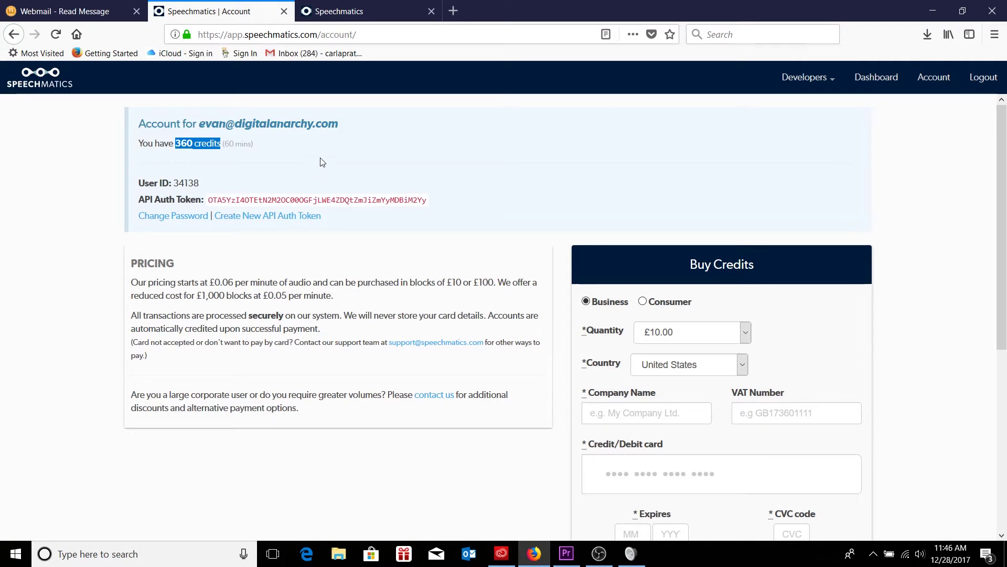
left_click(302, 148)
- Copy the user ID from the Speechmatics Account page into the User Id field
key("alt+Tab")
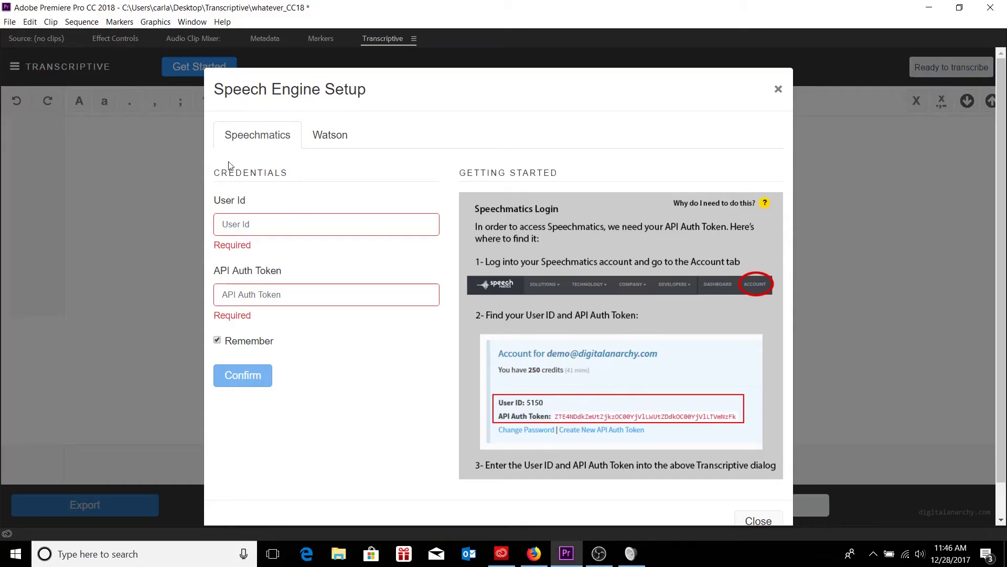
key("alt+Tab")
double_click(189, 183)
key("ctrl+c")
key("alt+Tab")
left_click(249, 225)
right_click(249, 225)
left_click(278, 285)
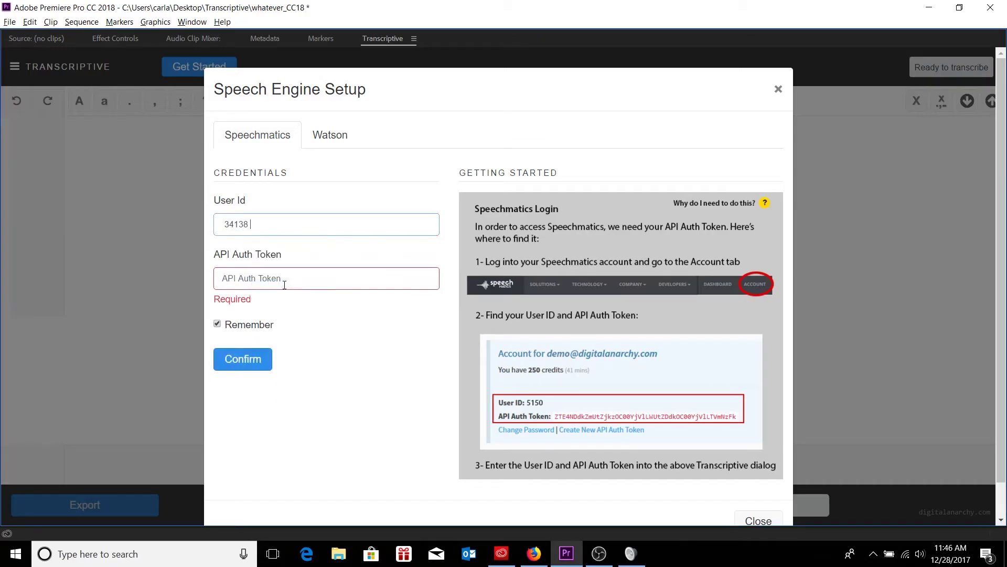
left_click(280, 278)
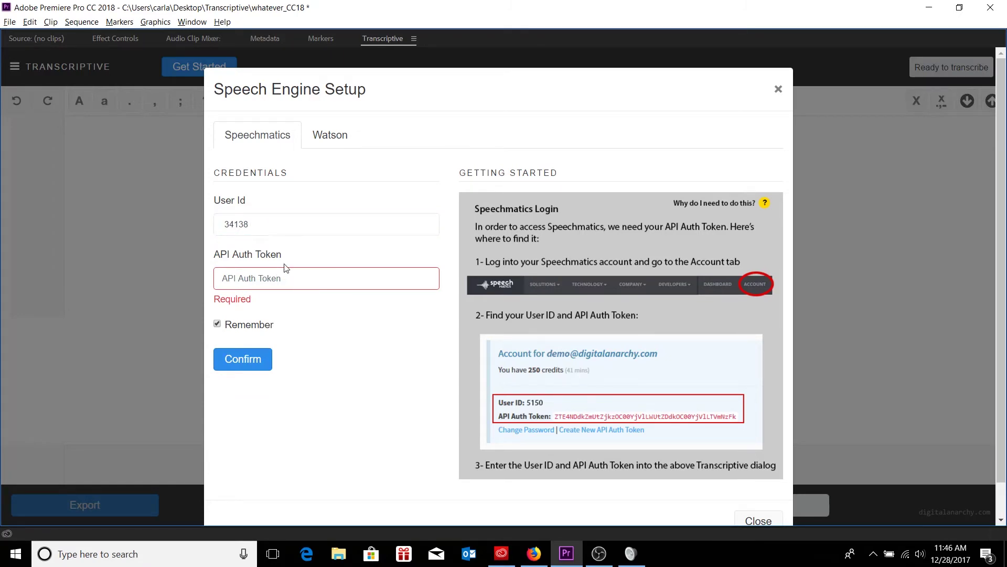
- Paste the API auth token into its field, uncheck Remember, and confirm the credentials
key("alt+Tab")
double_click(332, 201)
right_click(333, 203)
left_click(361, 211)
key("alt+Tab")
right_click(290, 278)
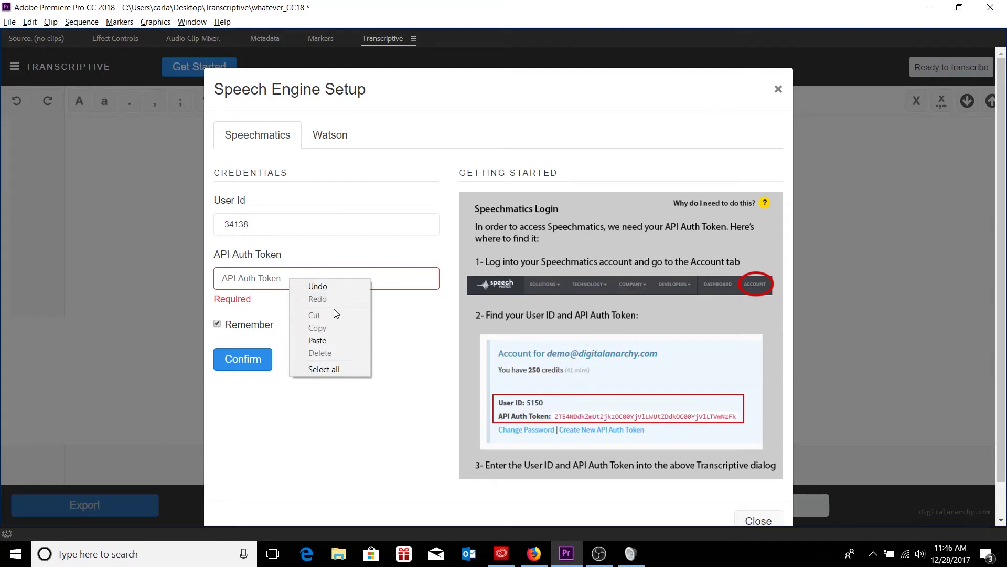
left_click(334, 340)
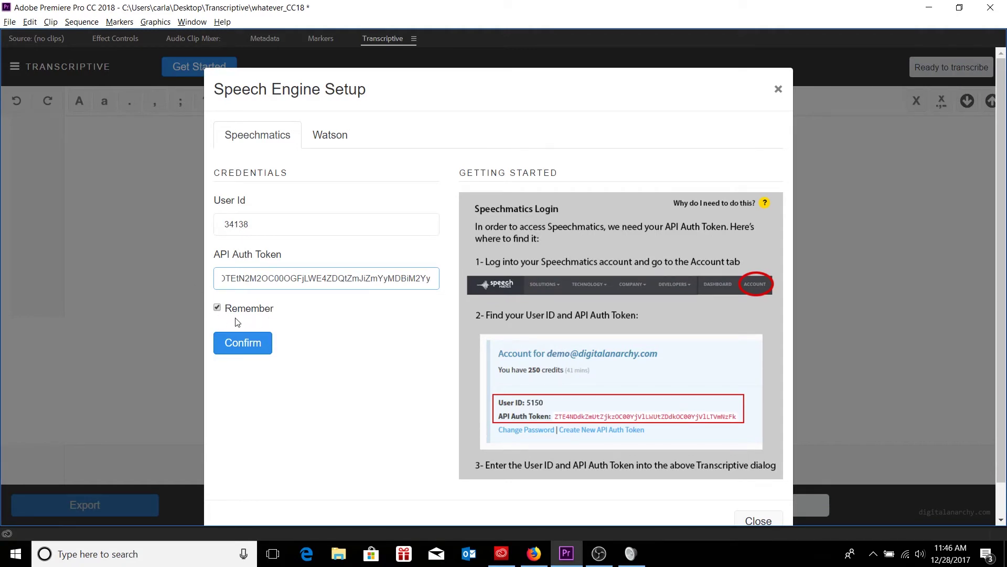
left_click(251, 305)
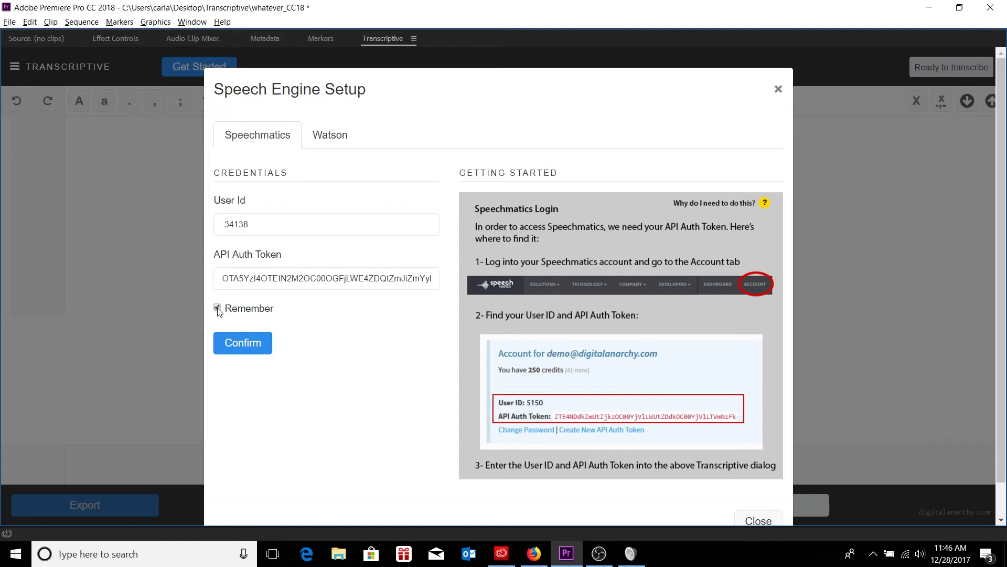
left_click(246, 344)
scroll(633, 275, "down", 1)
- Close the setup, restore the workspace, and drop Kevin_pt1-sm.mov onto New Item to build a sequence
left_click(763, 482)
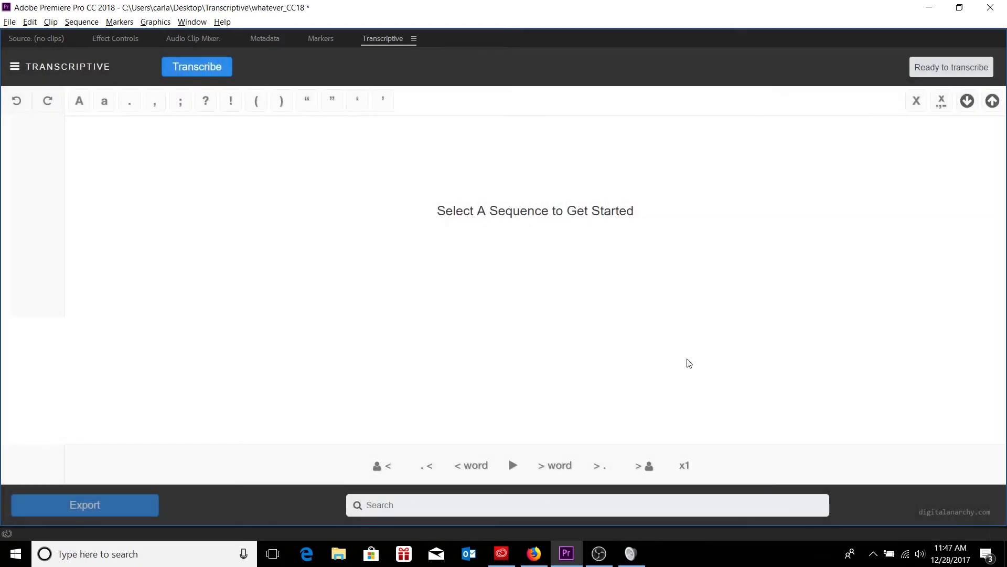
key("grave")
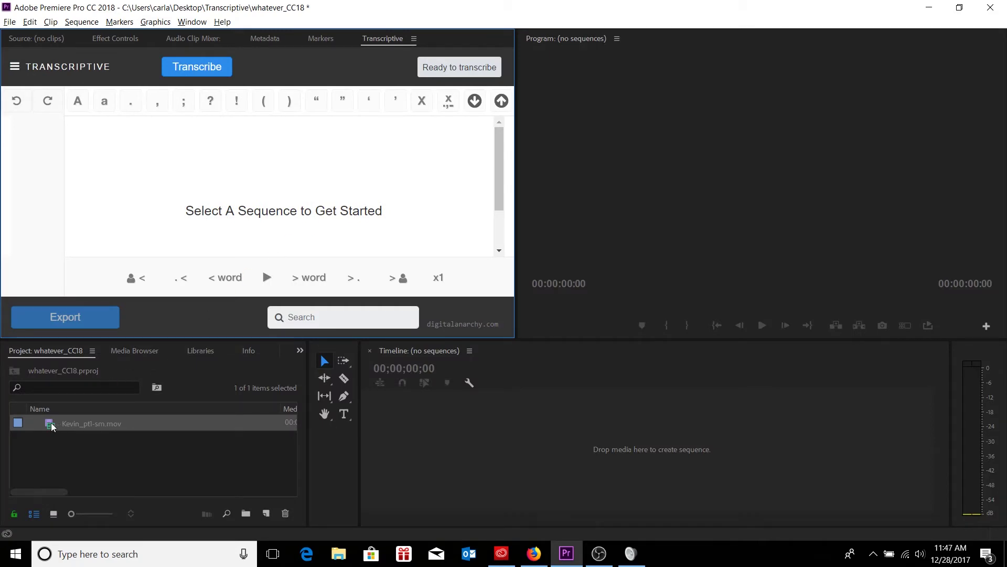
left_click_drag(52, 426, 265, 516)
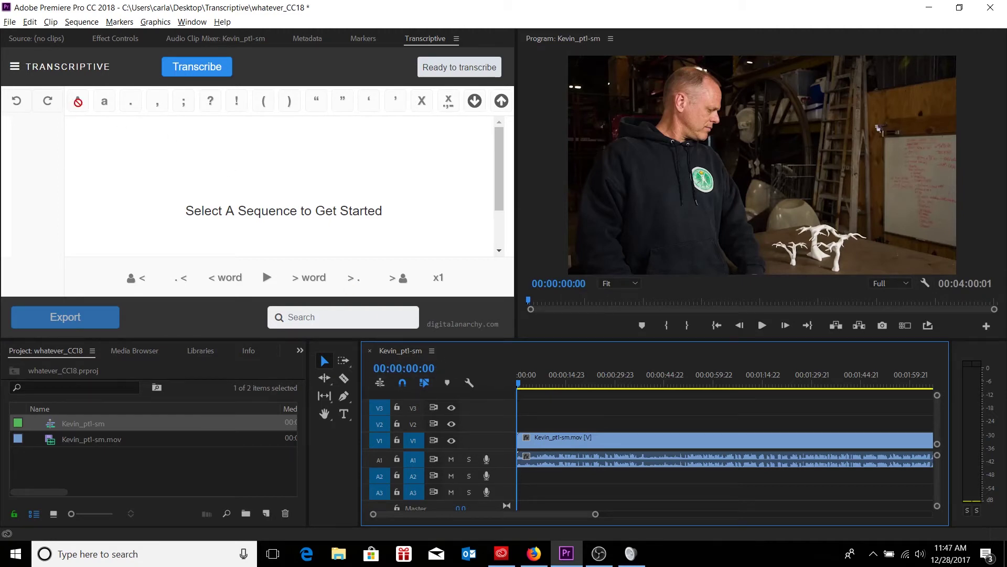
- In the maximized transcription settings, check the 60 free minutes, keep English (US) and speaker identification on
left_click(177, 72)
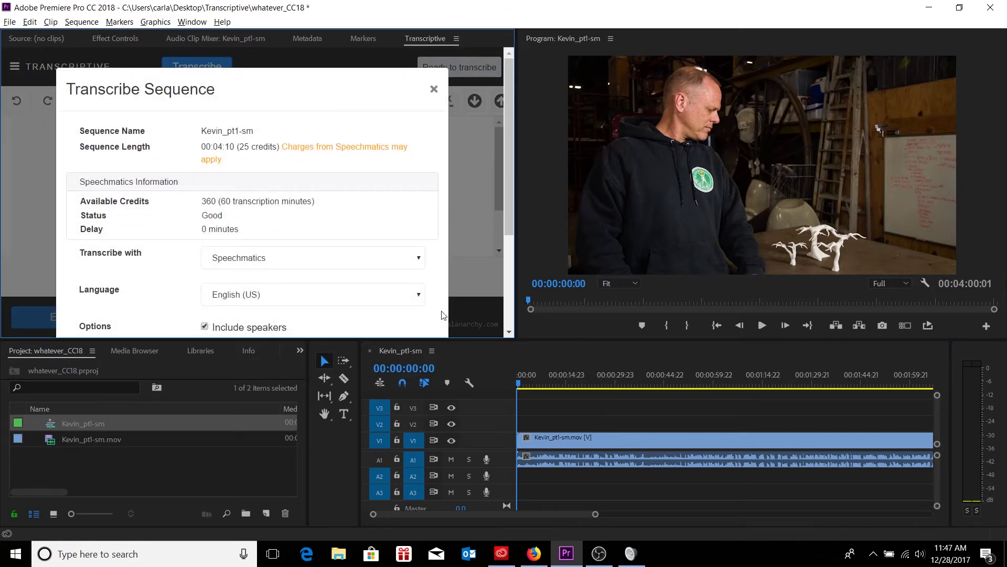
key("grave")
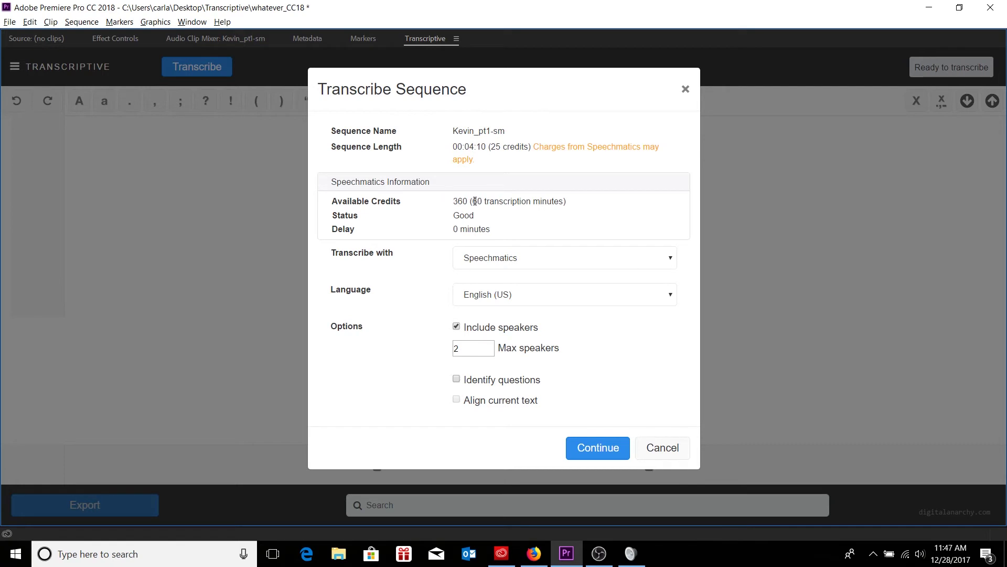
left_click_drag(471, 204, 566, 202)
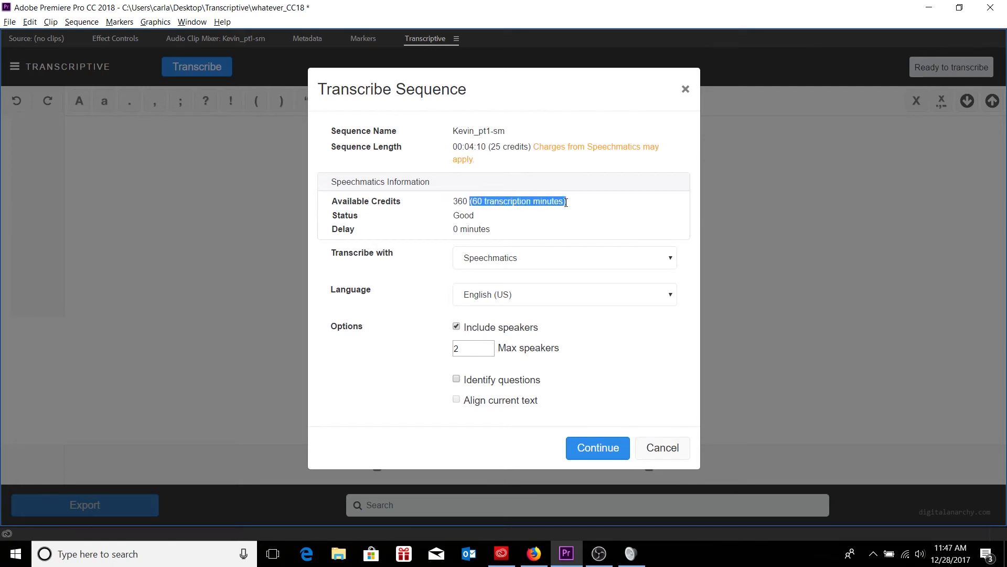
left_click(523, 214)
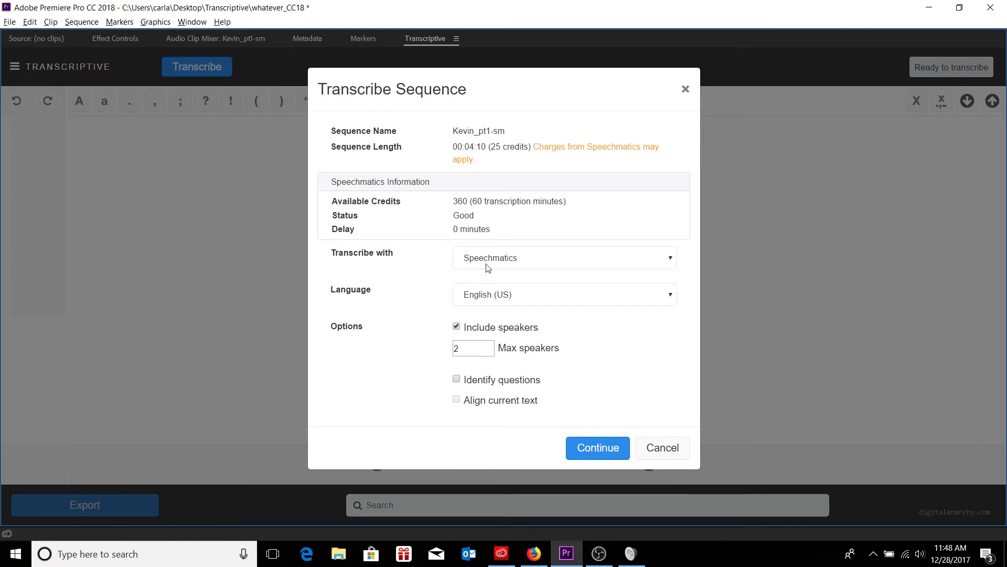
left_click(530, 303)
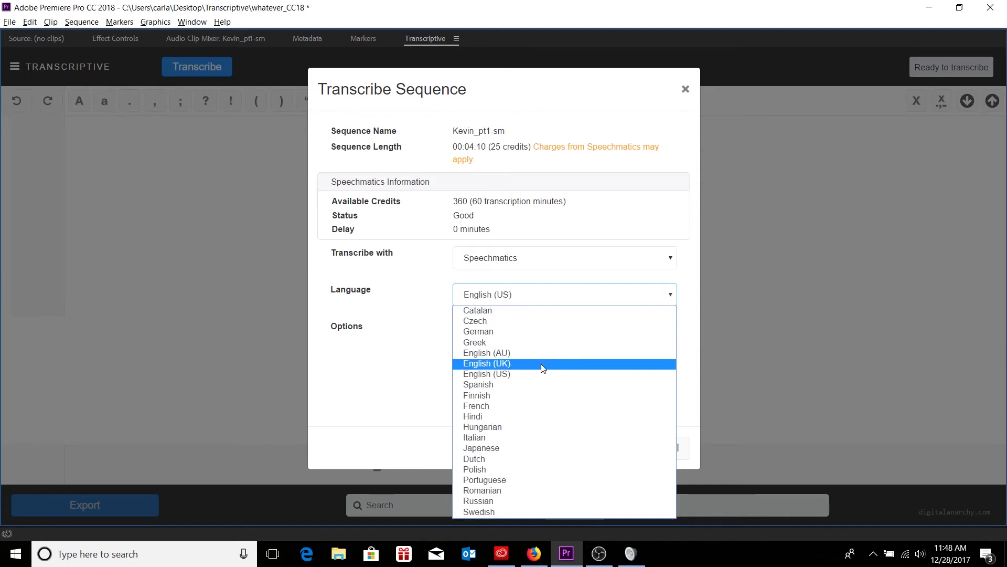
left_click(416, 373)
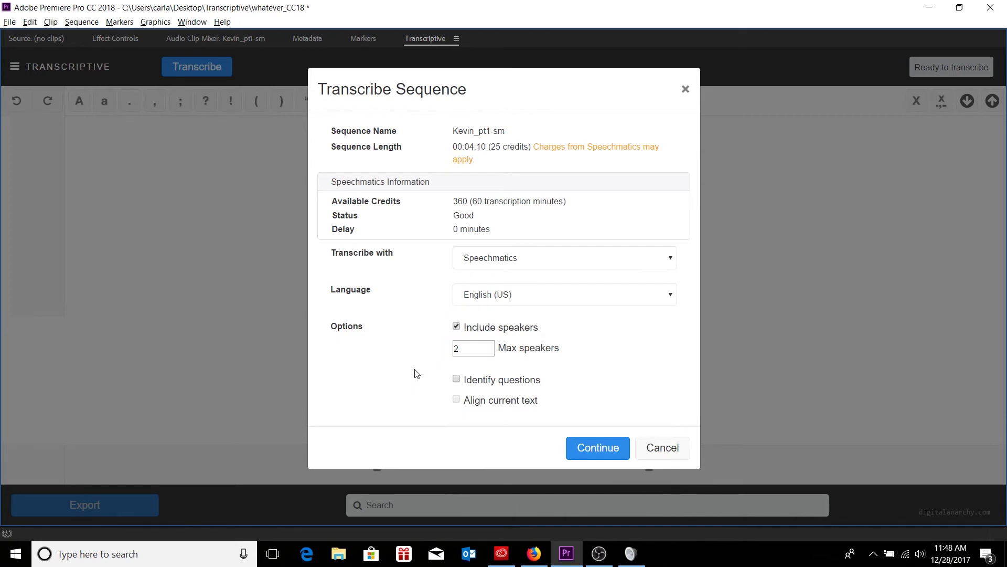
left_click(463, 330)
left_click(464, 330)
- Continue to encode and transcribe Kevin_pt1-sm with Speechmatics
left_click(598, 449)
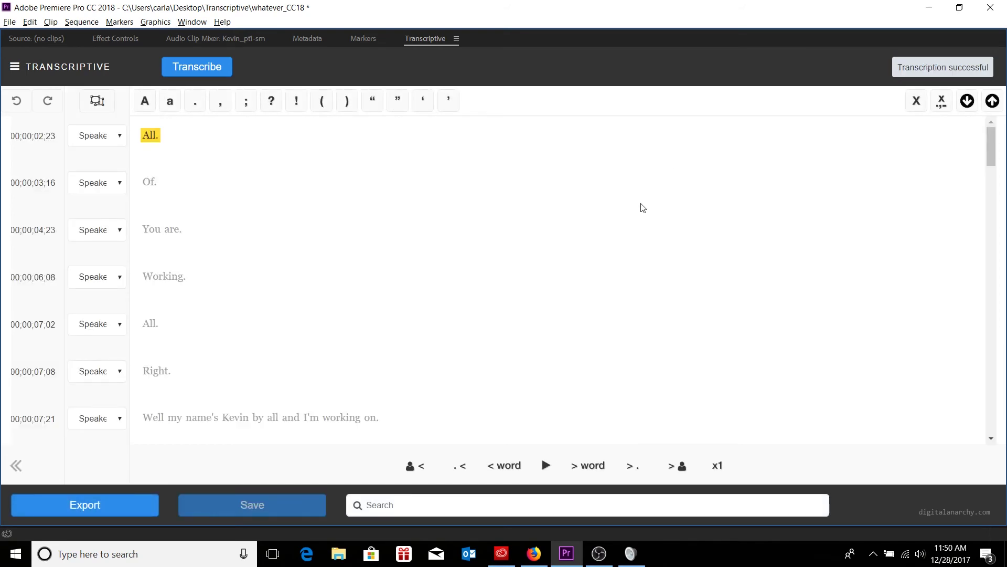
- Restore the workspace and play from the transcript word 'Well' at 00:00:07:21
key("grave")
scroll(165, 158, "down", 3)
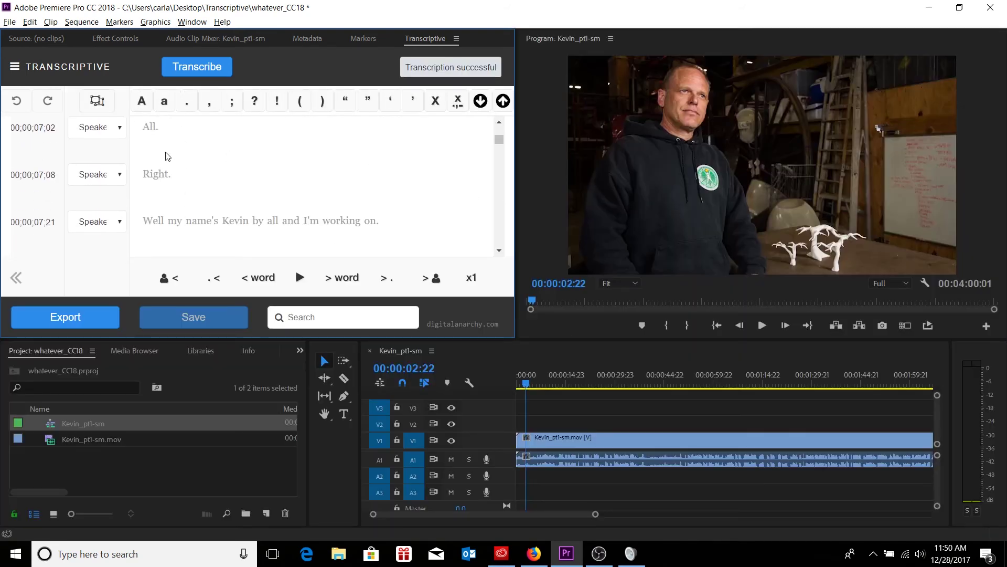
left_click(154, 218)
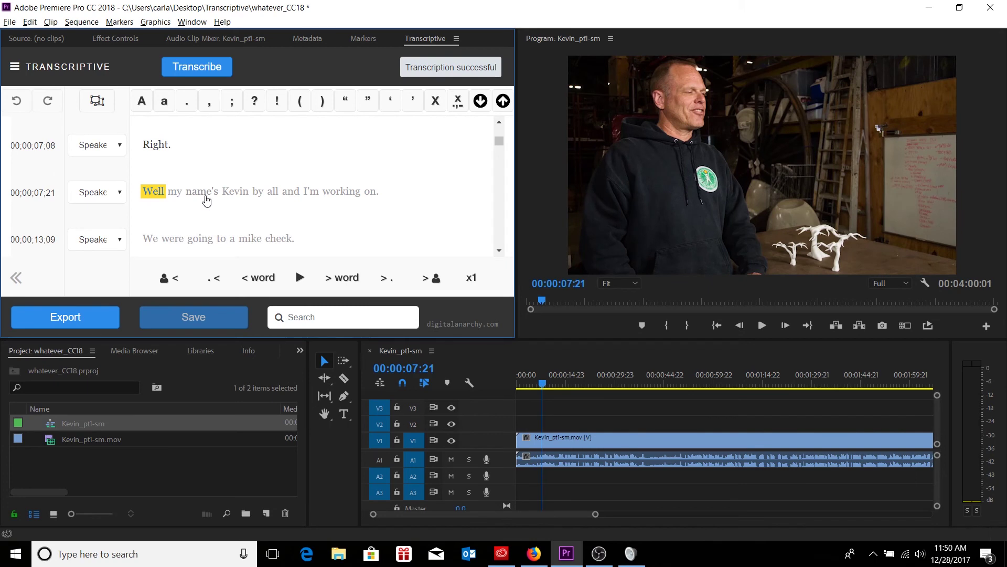
key("ctrl+space")
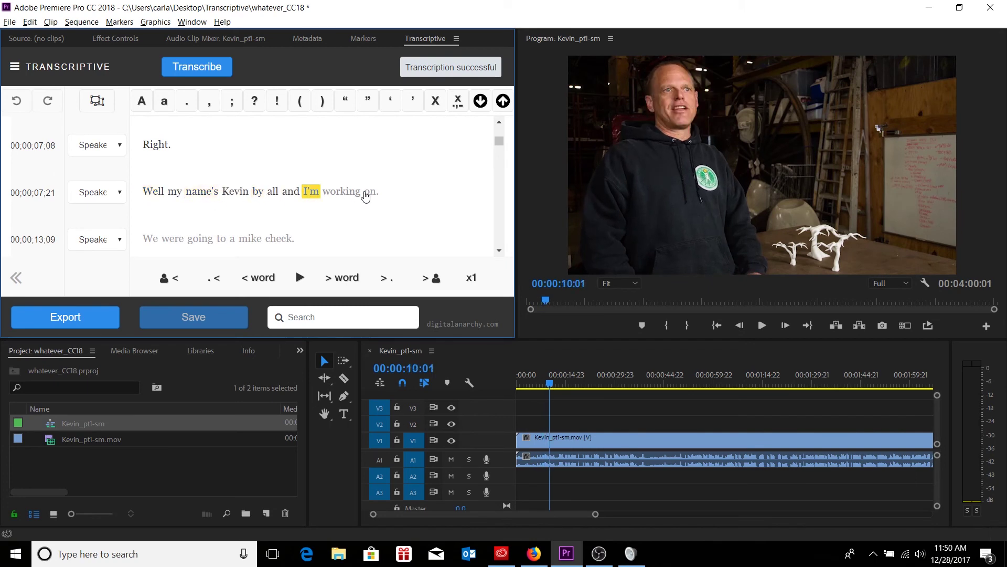